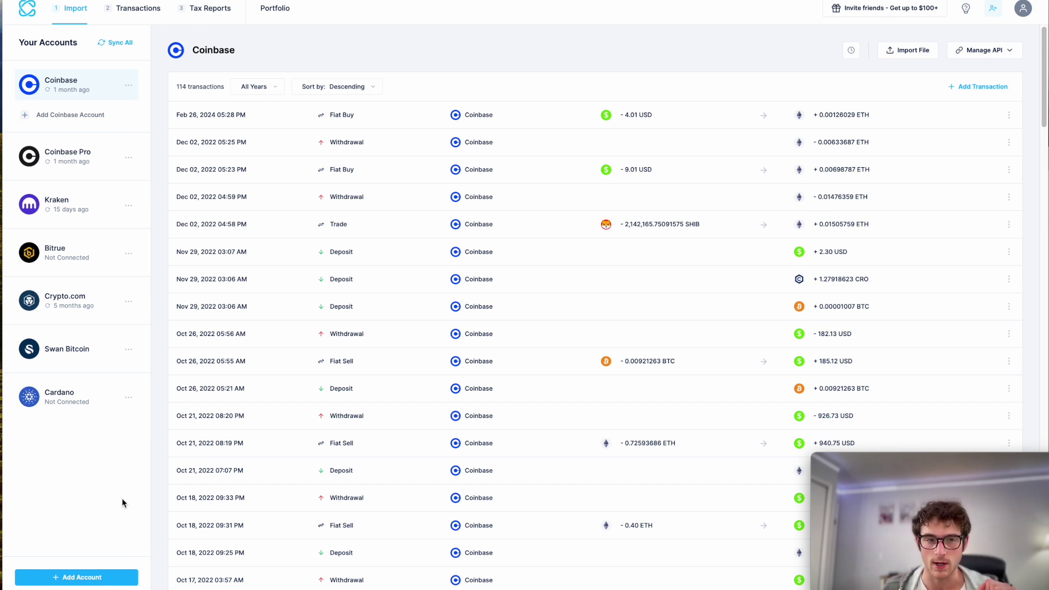
- Add a Coinbase Wallet account by searching 'coinb' among the platforms
{"action": "left_click", "coordinate": [118, 575]}
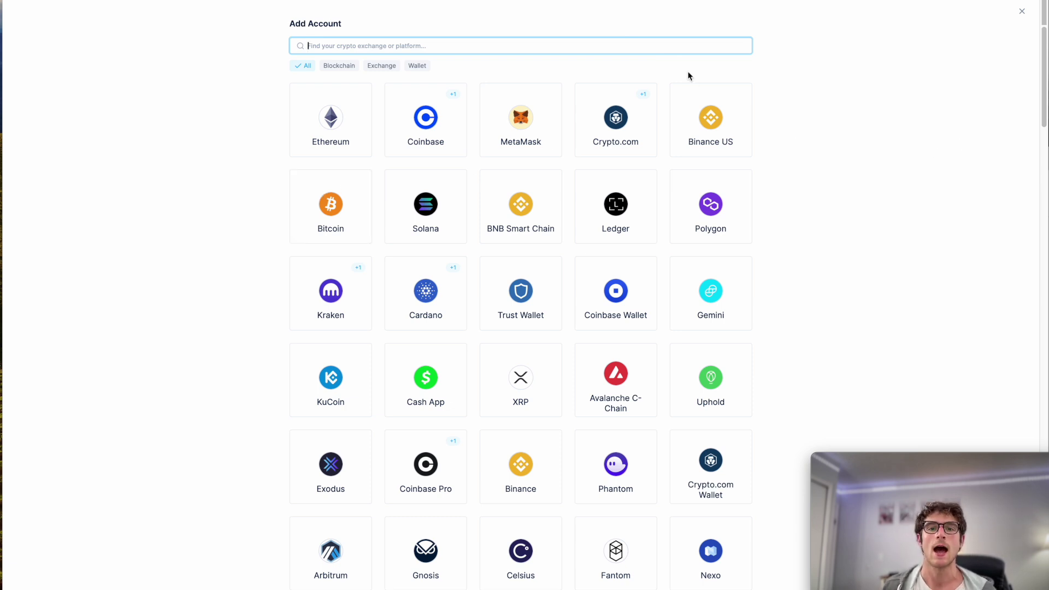
{"action": "type", "text": "coin"}
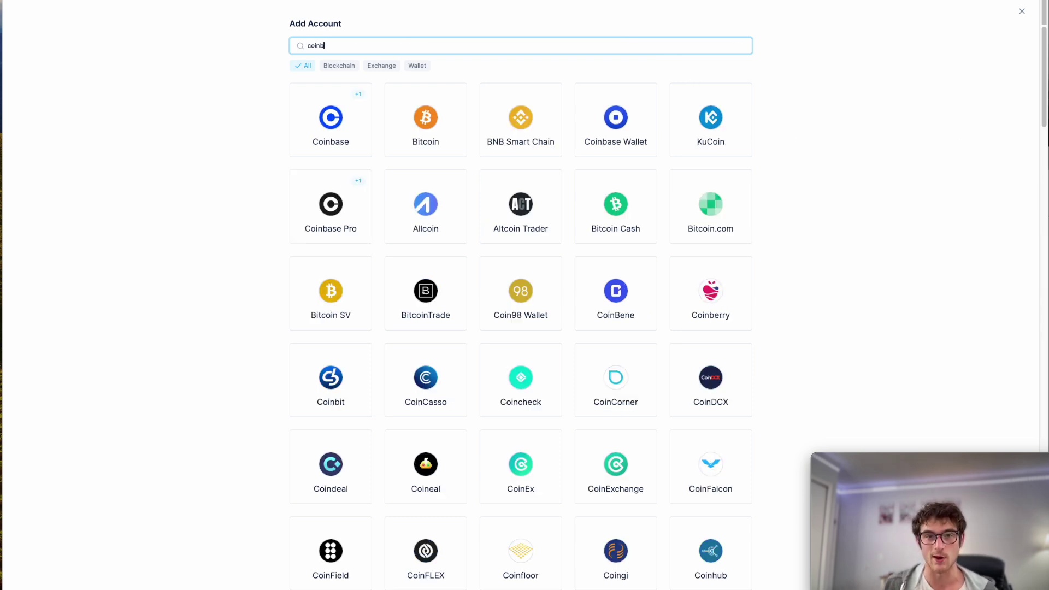
{"action": "type", "text": "b"}
{"action": "left_click", "coordinate": [444, 132]}
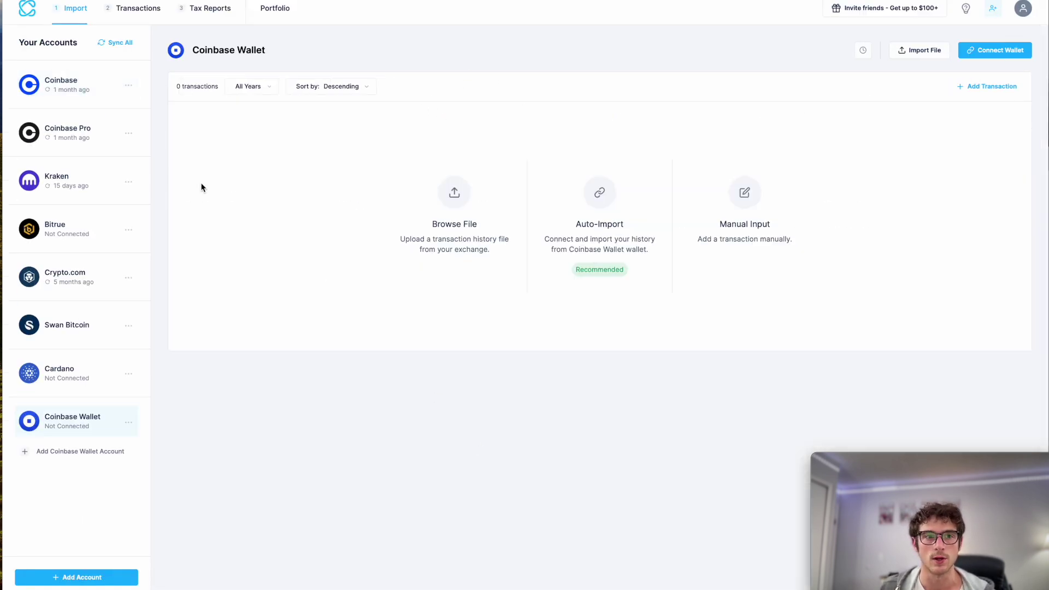
- Search 'elec' in Add Account, clear the search and close without adding anything
{"action": "left_click", "coordinate": [77, 577]}
{"action": "type", "text": "ele"}
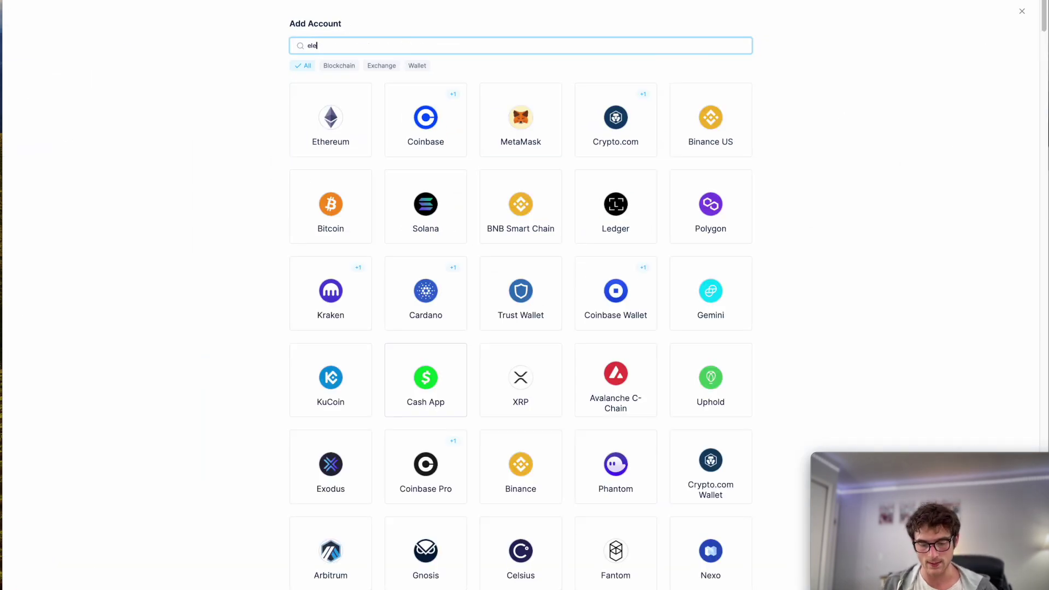
{"action": "type", "text": "c"}
{"action": "key", "text": "BackSpace"}
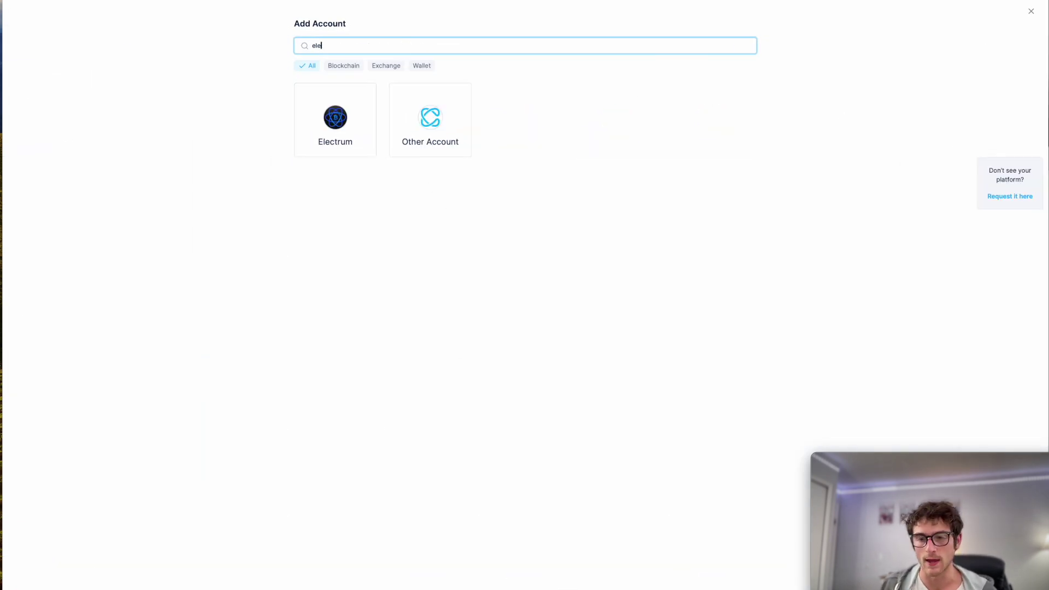
{"action": "key", "text": "BackSpace"}
{"action": "key", "text": "BackSpace"}
{"action": "key", "text": "BackSpace"}
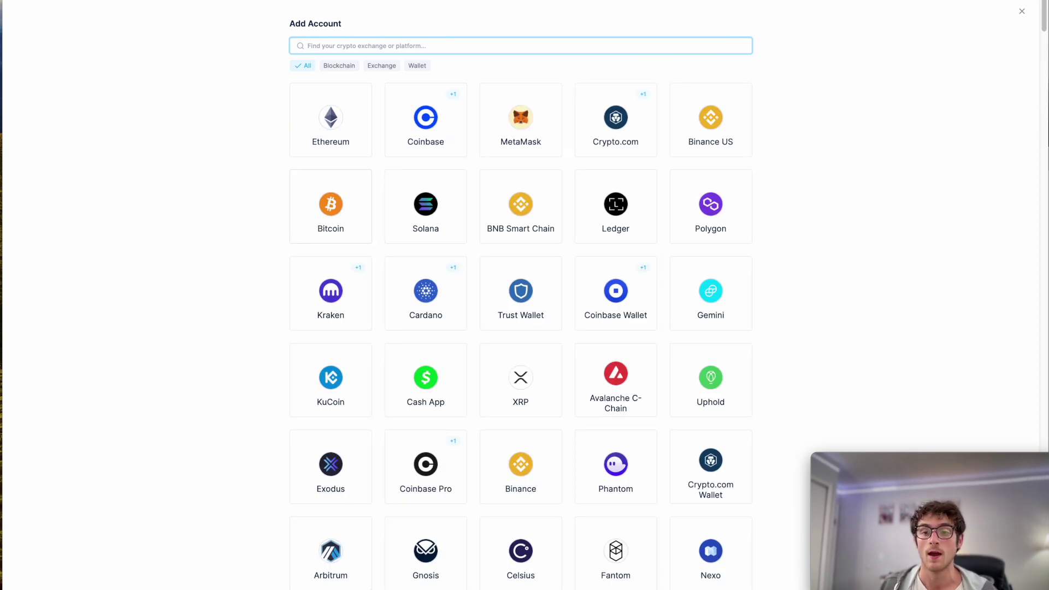
{"action": "left_click", "coordinate": [1021, 11]}
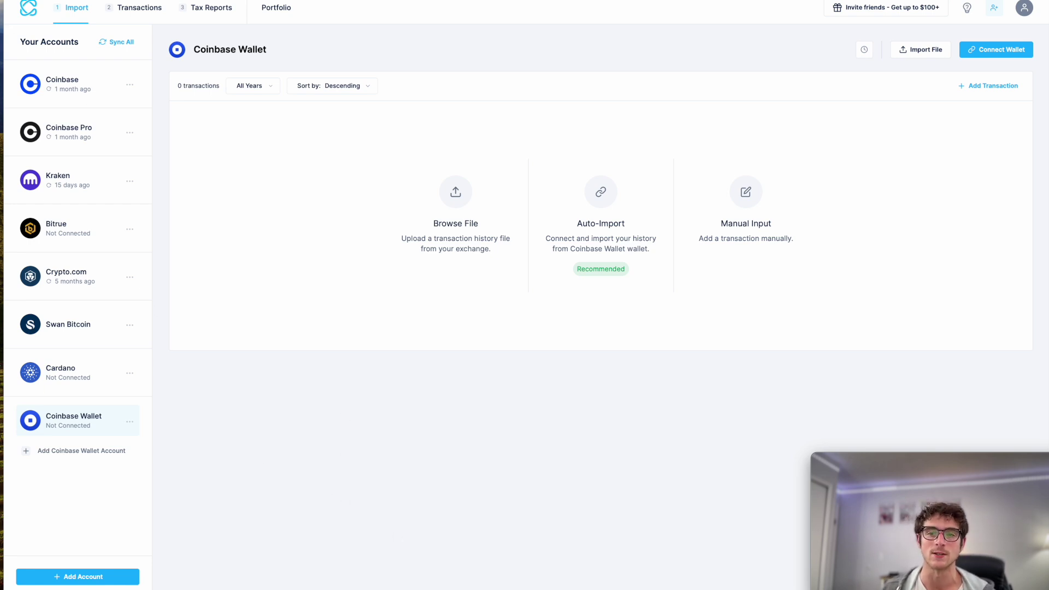
- In Chrome, view the Coinbase Wallet extension's $11.46 Bitcoin balance, then dismiss it
{"action": "left_click", "coordinate": [402, 564]}
{"action": "mouse_move", "coordinate": [873, 25]}
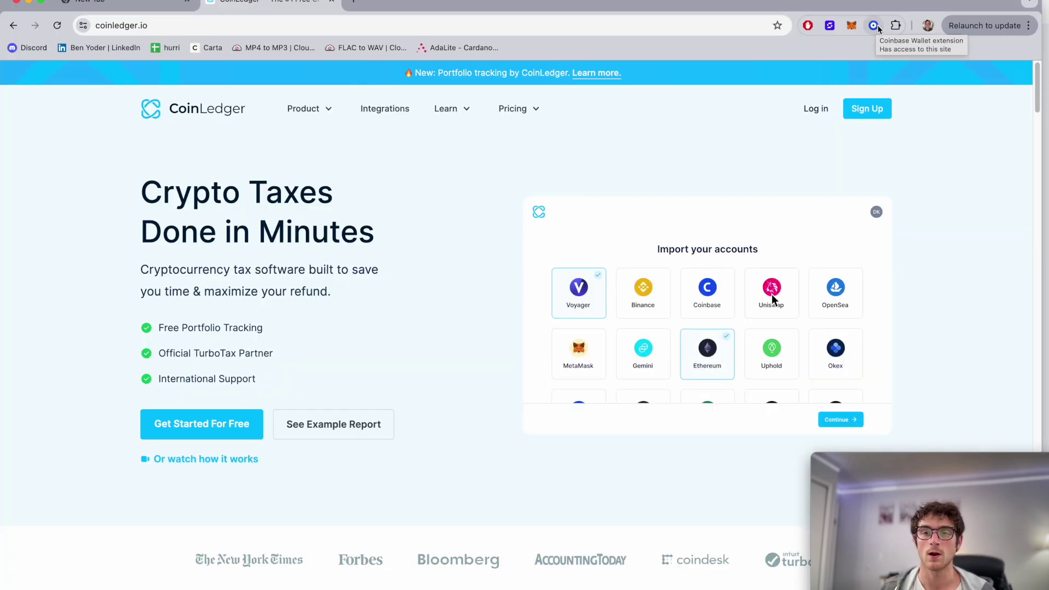
{"action": "left_click", "coordinate": [874, 25]}
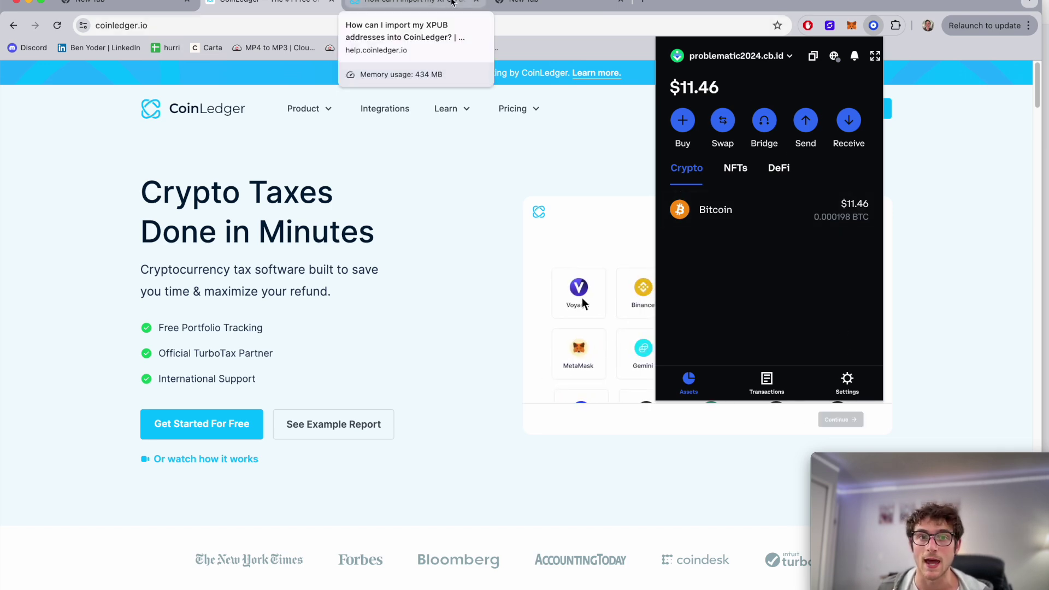
{"action": "key", "text": "Escape"}
- Read through the XPUB import help article's wallet list, then go back to the CoinLedger homepage
{"action": "left_click", "coordinate": [451, 3]}
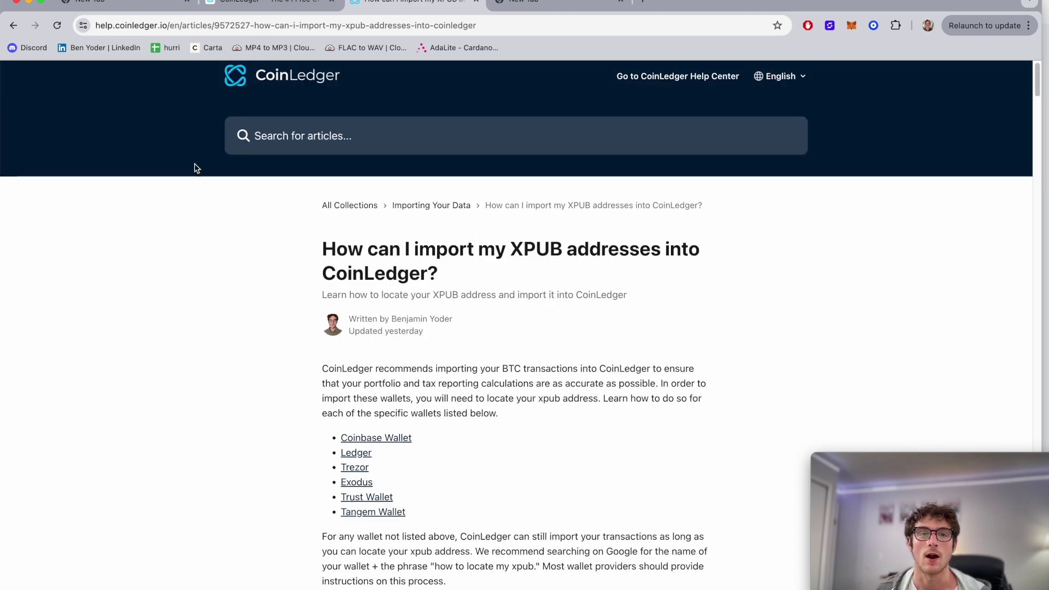
{"action": "scroll", "coordinate": [184, 179], "scroll_direction": "up", "scroll_amount": 3}
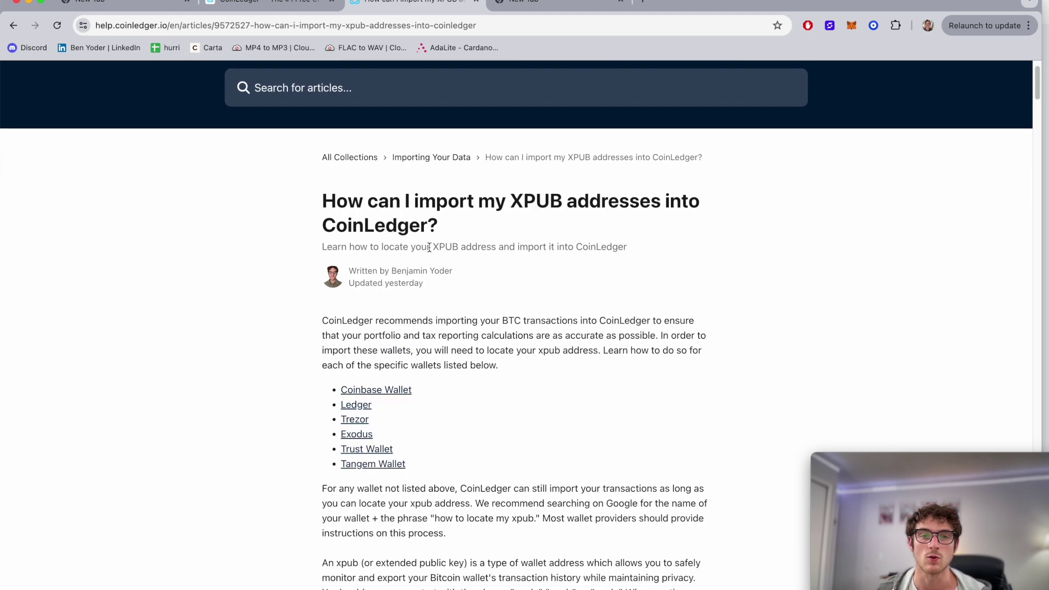
{"action": "scroll", "coordinate": [430, 275], "scroll_direction": "down", "scroll_amount": 1}
{"action": "scroll", "coordinate": [373, 190], "scroll_direction": "down", "scroll_amount": 1}
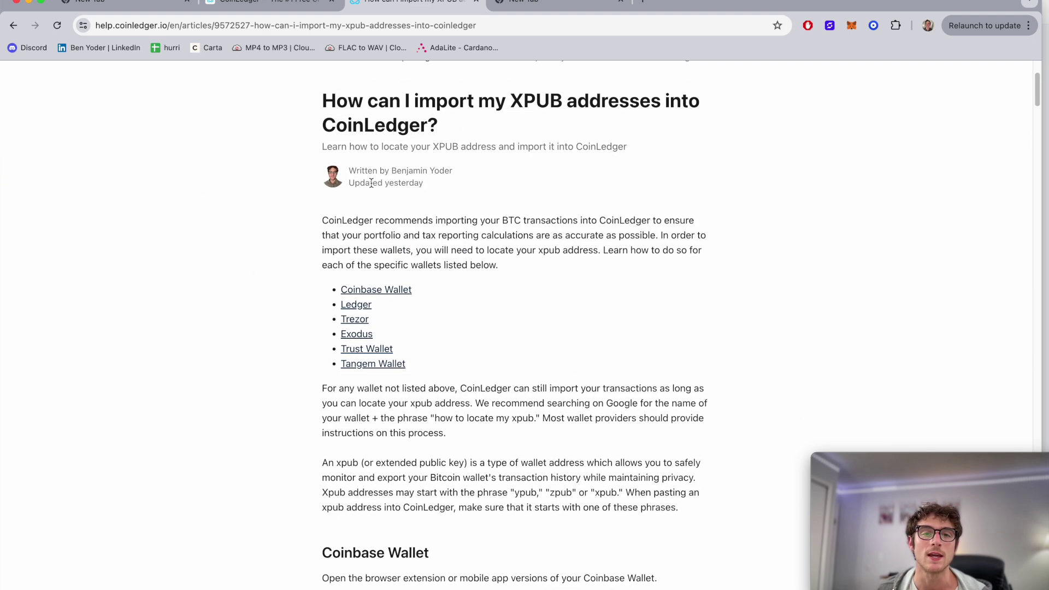
{"action": "left_click_drag", "start_coordinate": [316, 102], "coordinate": [452, 130]}
{"action": "left_click", "coordinate": [453, 134]}
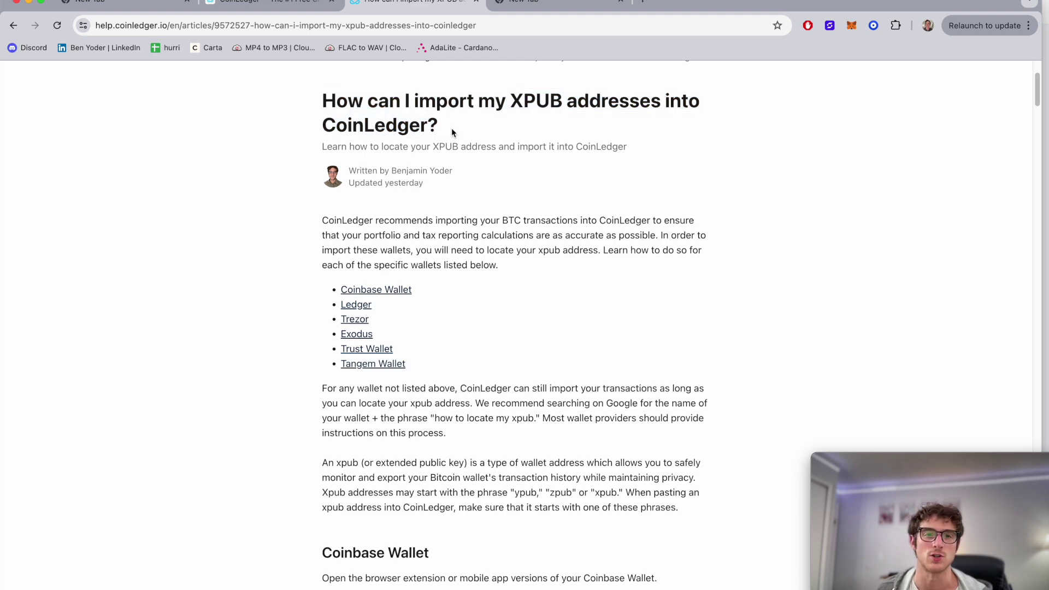
{"action": "scroll", "coordinate": [433, 167], "scroll_direction": "down", "scroll_amount": 3}
{"action": "scroll", "coordinate": [425, 155], "scroll_direction": "up", "scroll_amount": 1}
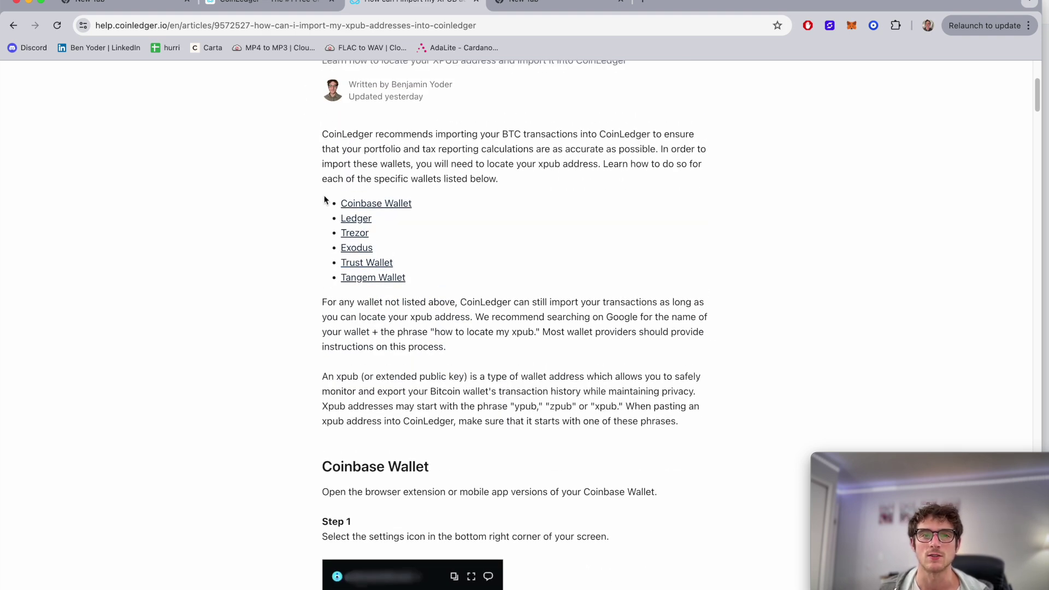
{"action": "left_click_drag", "start_coordinate": [327, 200], "coordinate": [471, 293]}
{"action": "left_click", "coordinate": [449, 287]}
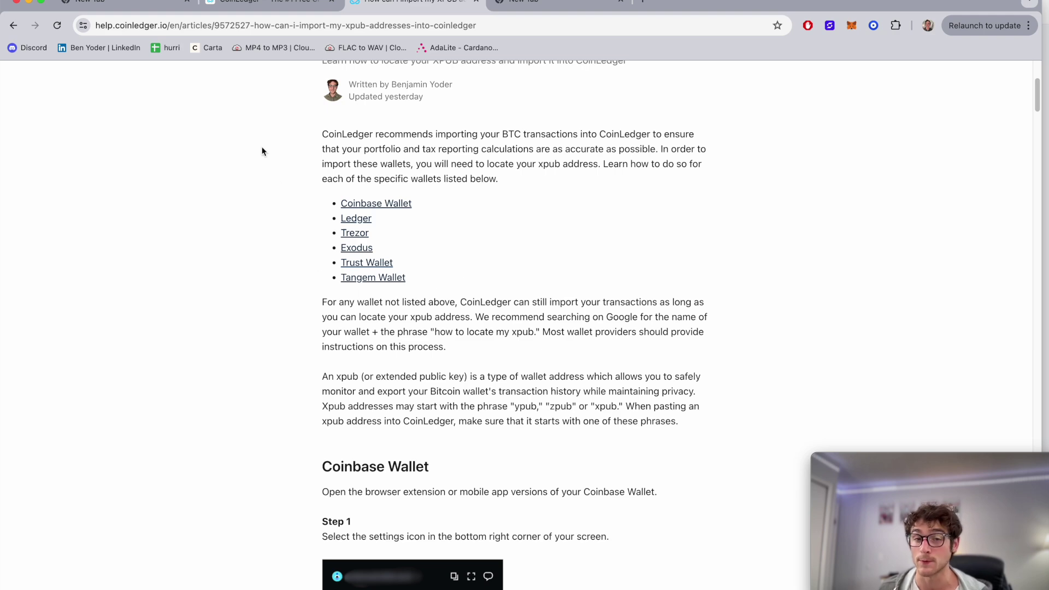
{"action": "scroll", "coordinate": [448, 290], "scroll_direction": "down", "scroll_amount": 8}
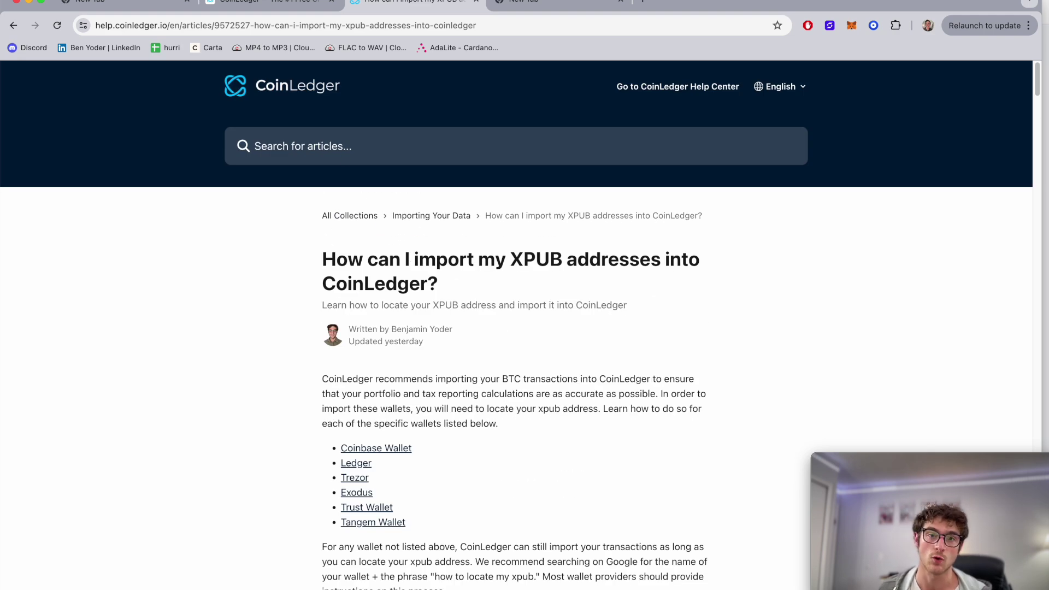
{"action": "left_click", "coordinate": [262, 3]}
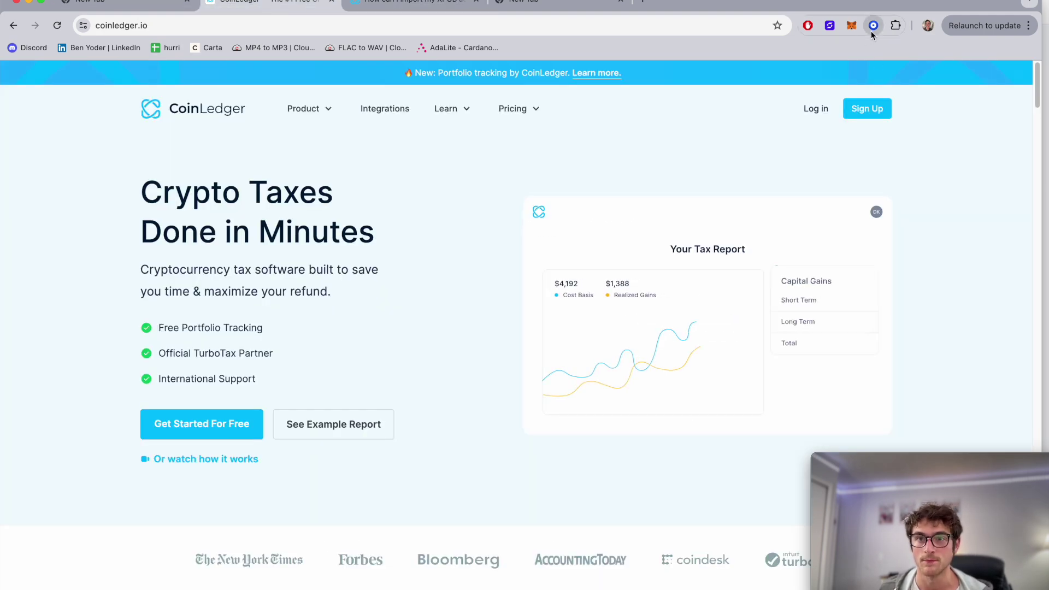
- Copy the Bitcoin xpub from Coinbase Wallet's export public addresses page
{"action": "left_click", "coordinate": [873, 25]}
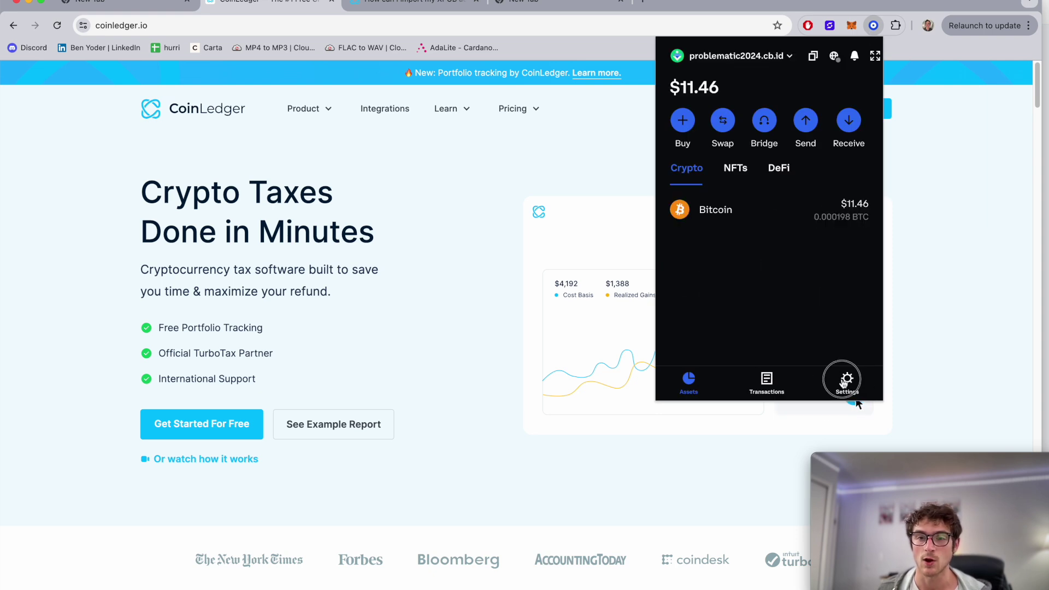
{"action": "left_click", "coordinate": [844, 382]}
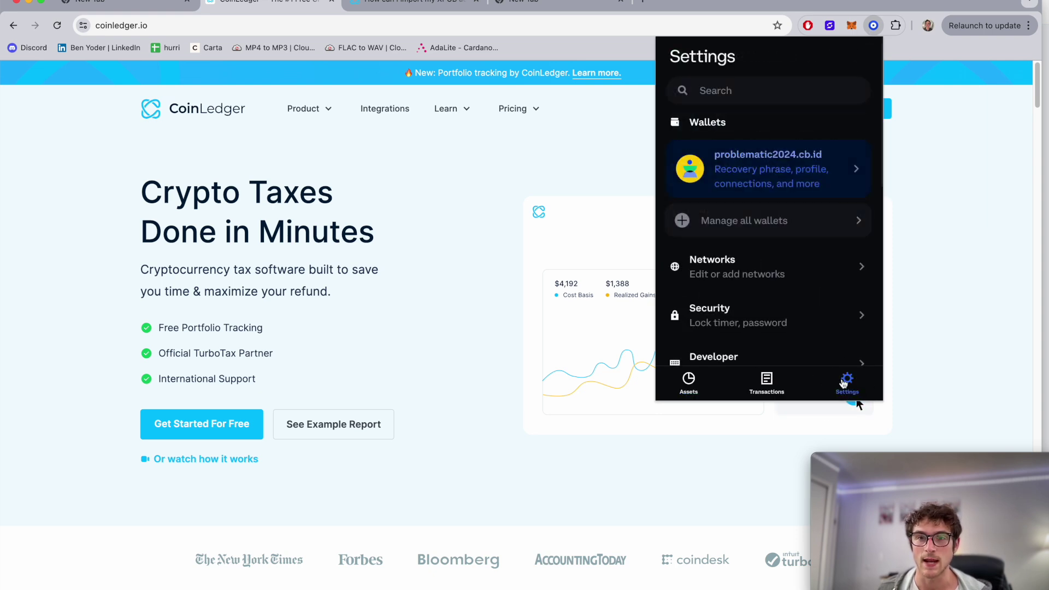
{"action": "left_click", "coordinate": [807, 168]}
{"action": "scroll", "coordinate": [765, 246], "scroll_direction": "down", "scroll_amount": 1}
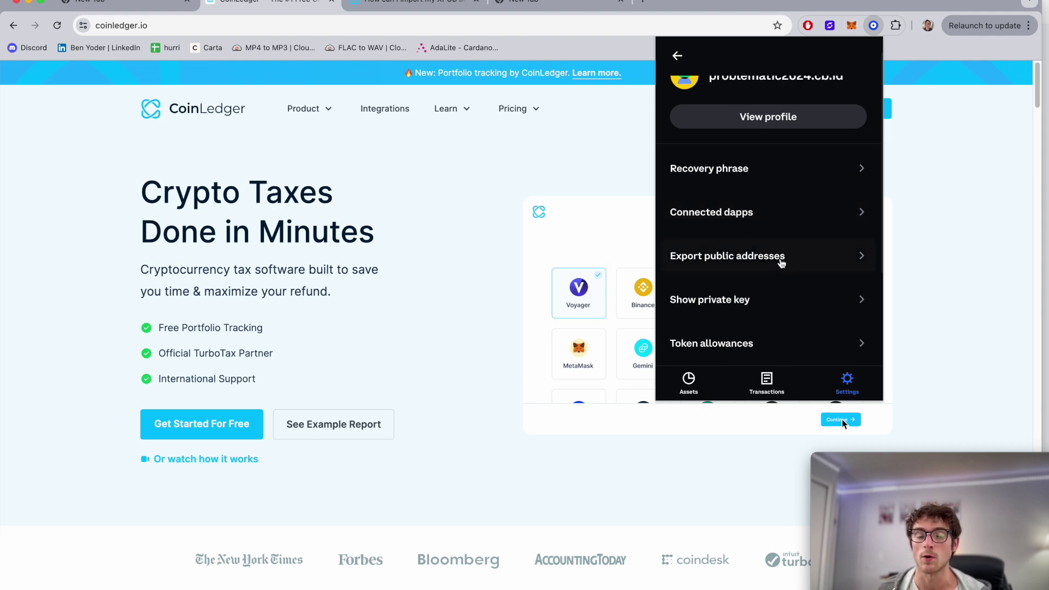
{"action": "left_click", "coordinate": [780, 264]}
{"action": "scroll", "coordinate": [788, 260], "scroll_direction": "down", "scroll_amount": 1}
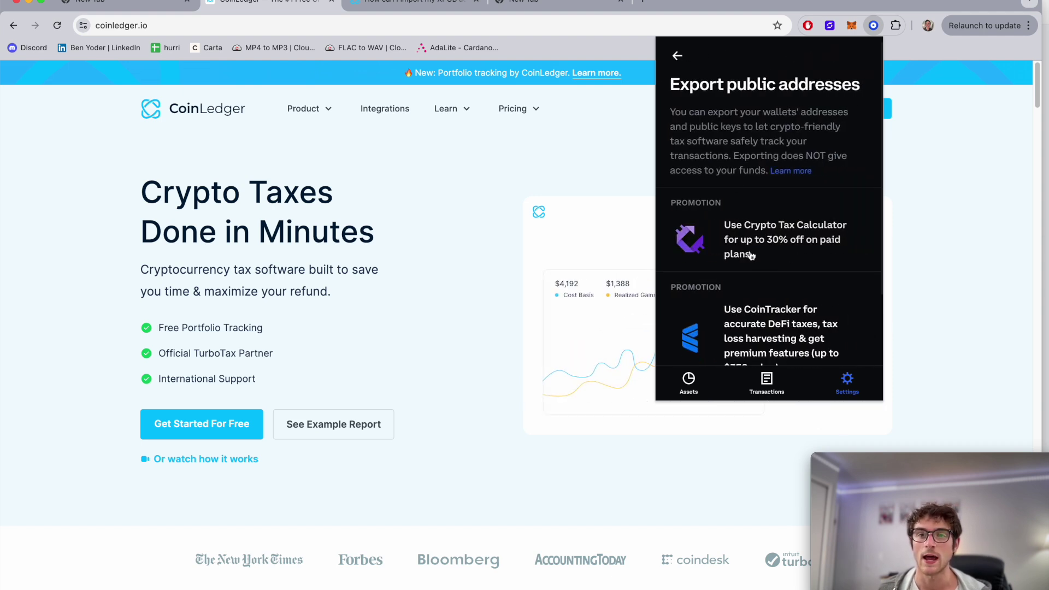
{"action": "scroll", "coordinate": [764, 306], "scroll_direction": "down", "scroll_amount": 3}
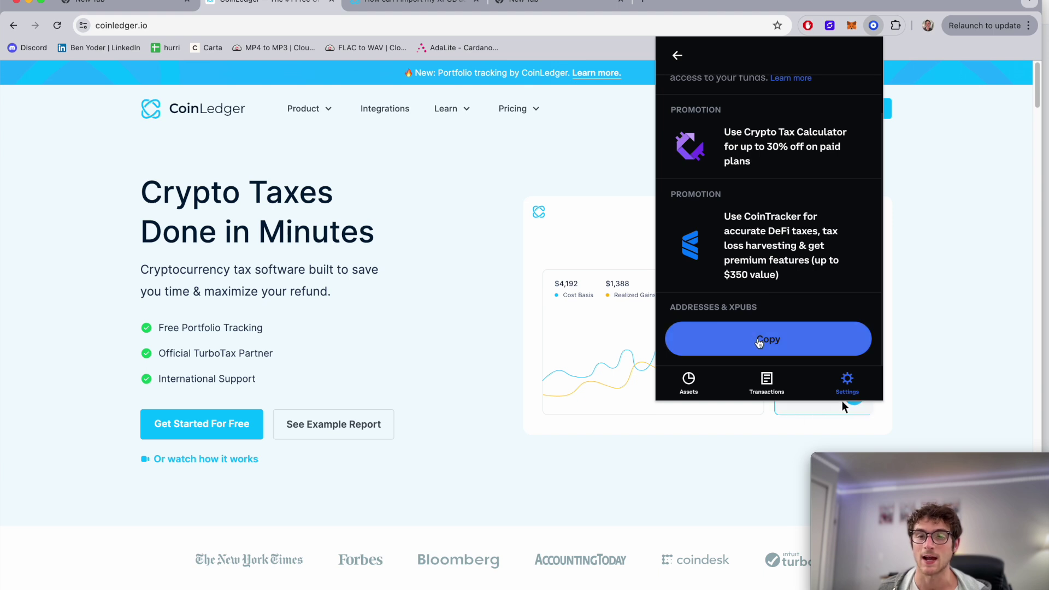
{"action": "left_click", "coordinate": [758, 341]}
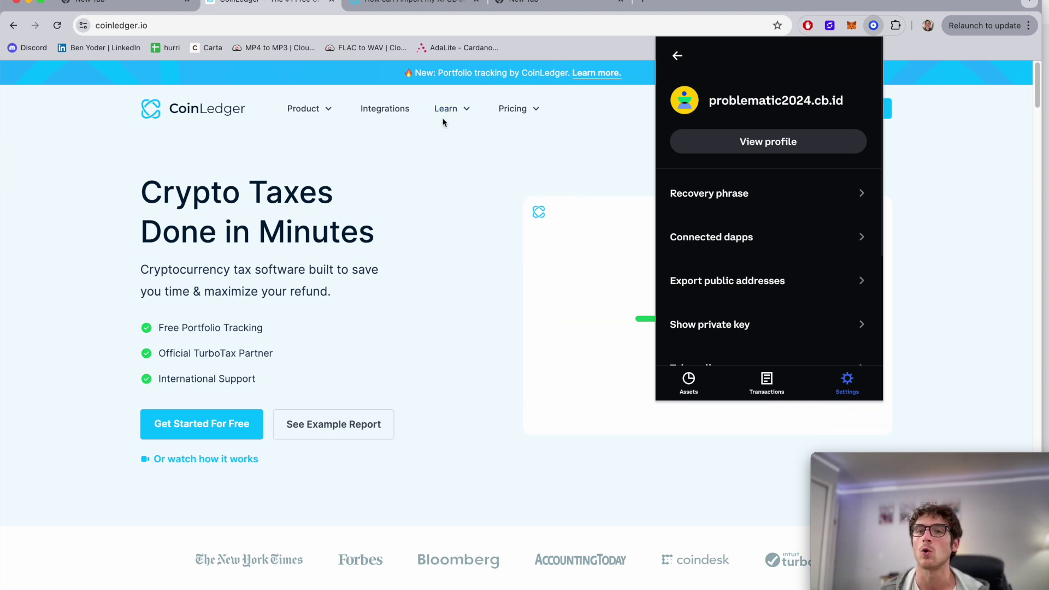
- Check the help article's Coinbase Wallet note on ypub, zpub and xpub prefixes
{"action": "key", "text": "ctrl+Tab"}
{"action": "scroll", "coordinate": [504, 185], "scroll_direction": "down", "scroll_amount": 4}
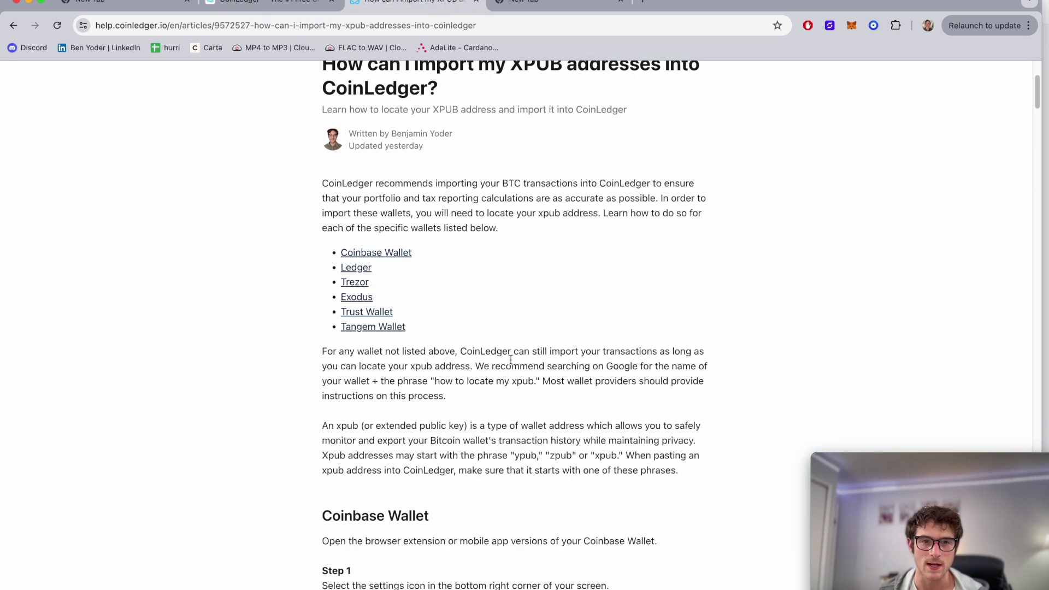
{"action": "scroll", "coordinate": [507, 344], "scroll_direction": "down", "scroll_amount": 3}
{"action": "left_click_drag", "start_coordinate": [514, 281], "coordinate": [620, 283]}
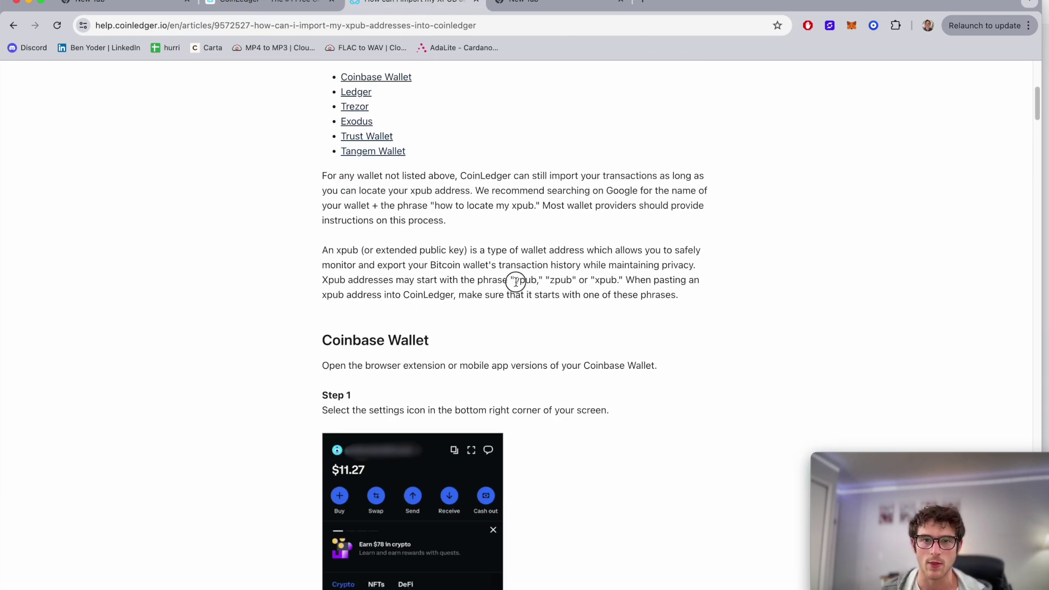
{"action": "left_click", "coordinate": [620, 282]}
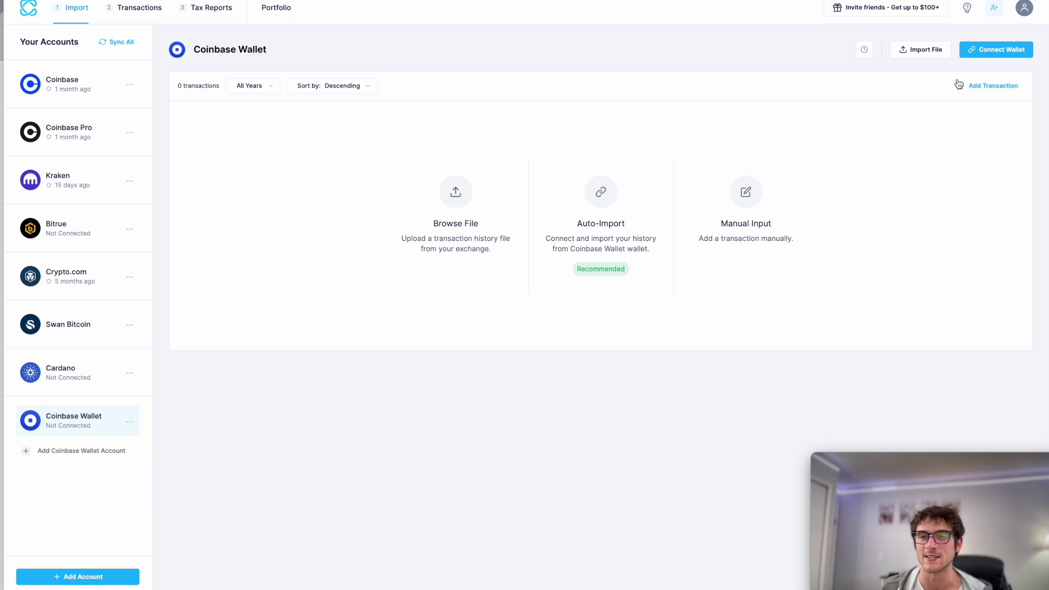
- Connect a Bitcoin wallet to the account, pasting the copied xpub as the address
{"action": "left_click", "coordinate": [975, 51]}
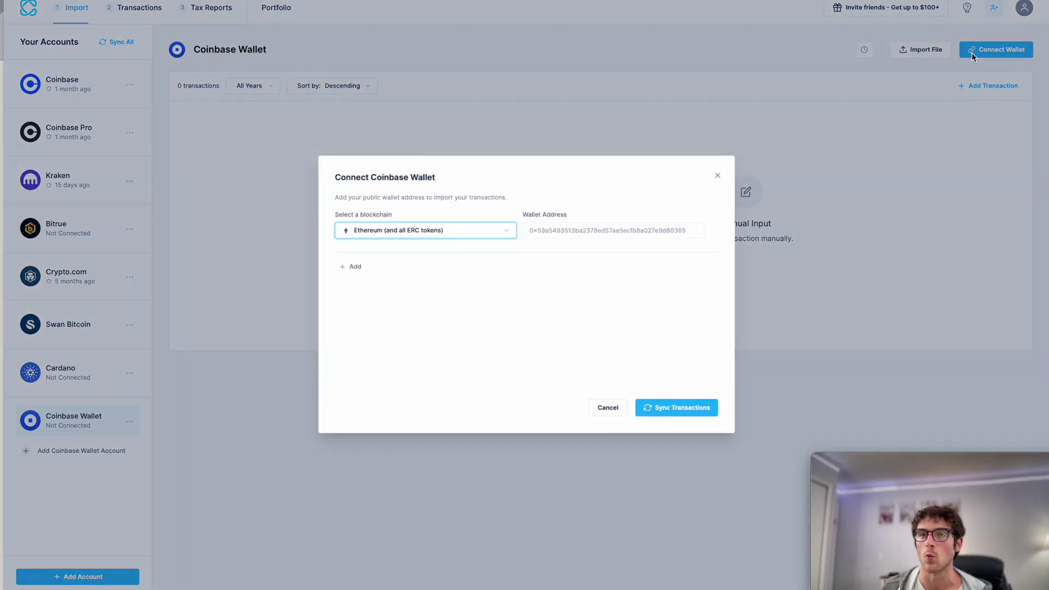
{"action": "left_click", "coordinate": [417, 230]}
{"action": "type", "text": "bitco"}
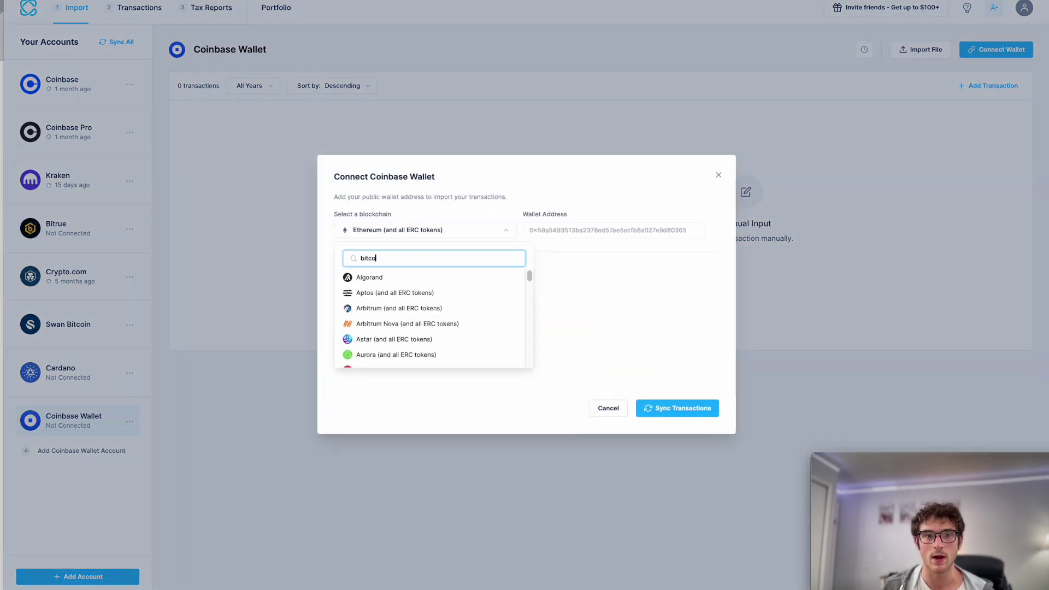
{"action": "left_click", "coordinate": [460, 272]}
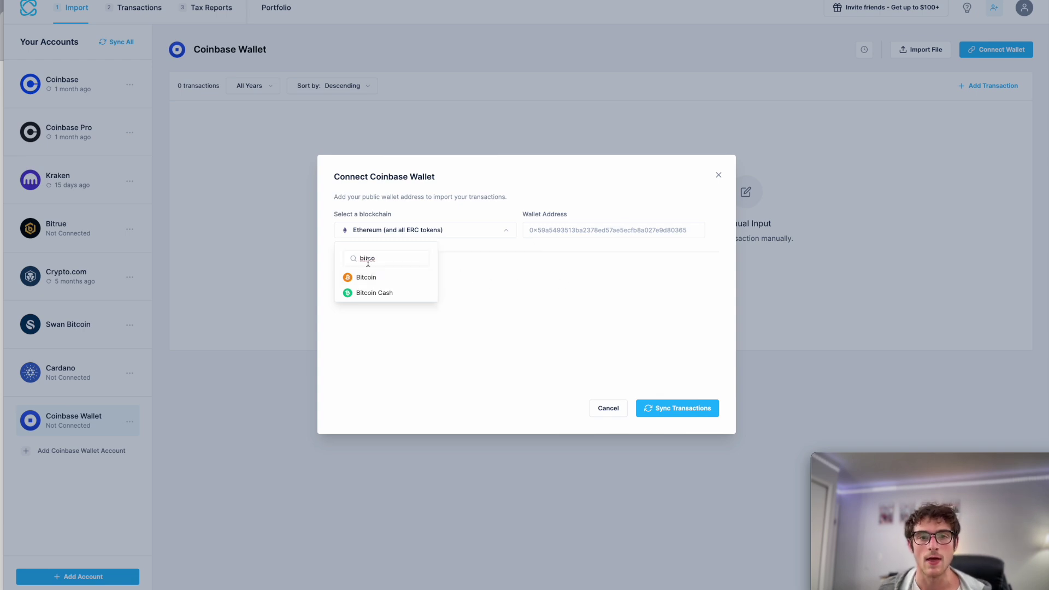
{"action": "left_click", "coordinate": [391, 283]}
{"action": "left_click", "coordinate": [555, 231]}
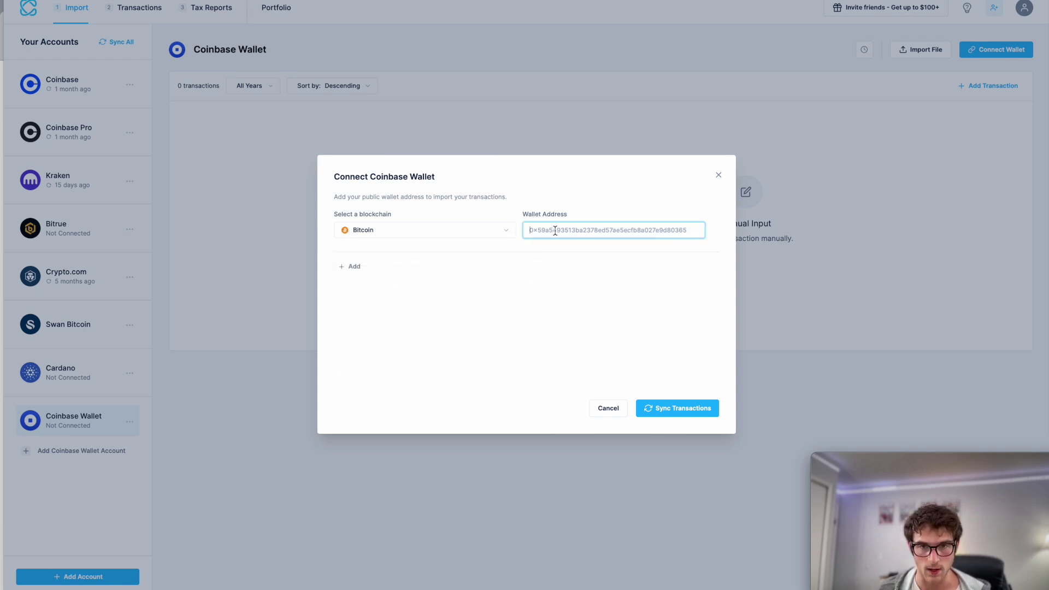
{"action": "key", "text": "ctrl+v"}
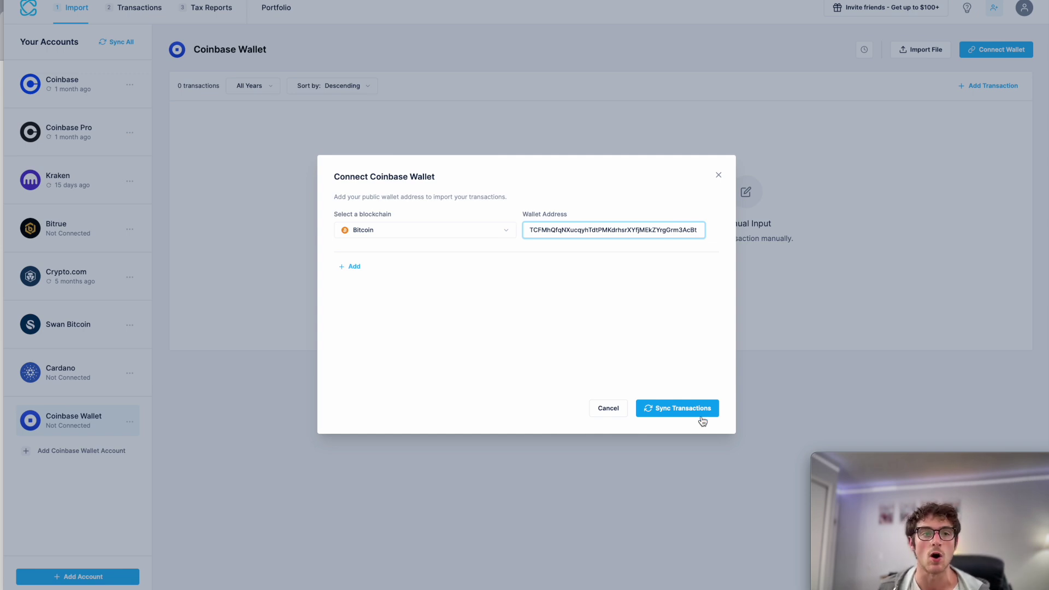
- Sync transactions, importing one 0.00019783 BTC deposit
{"action": "left_click", "coordinate": [699, 416]}
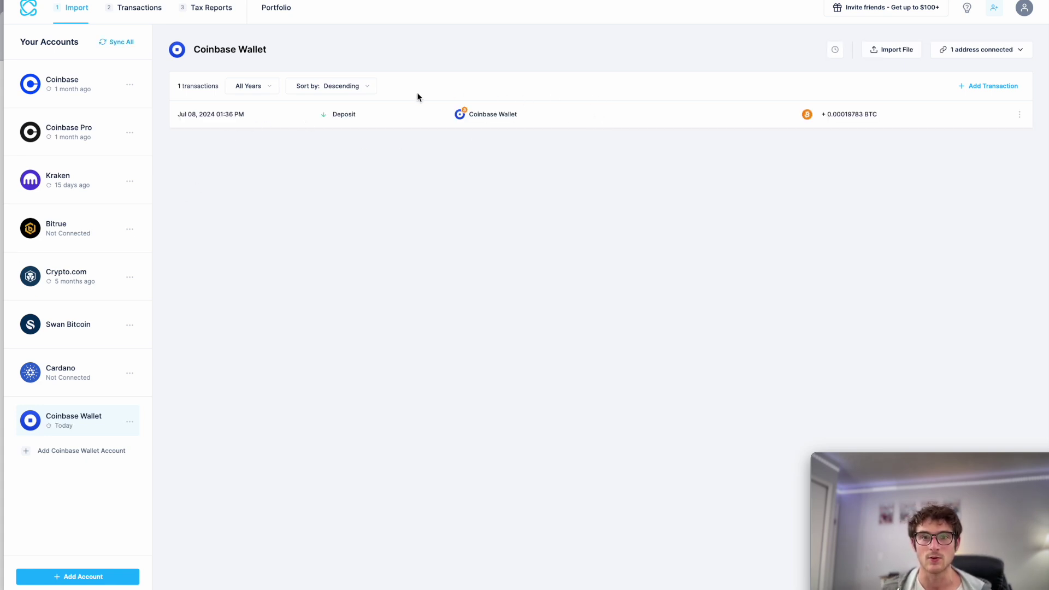
{"action": "left_click_drag", "start_coordinate": [414, 90], "coordinate": [616, 126]}
{"action": "left_click", "coordinate": [534, 206]}
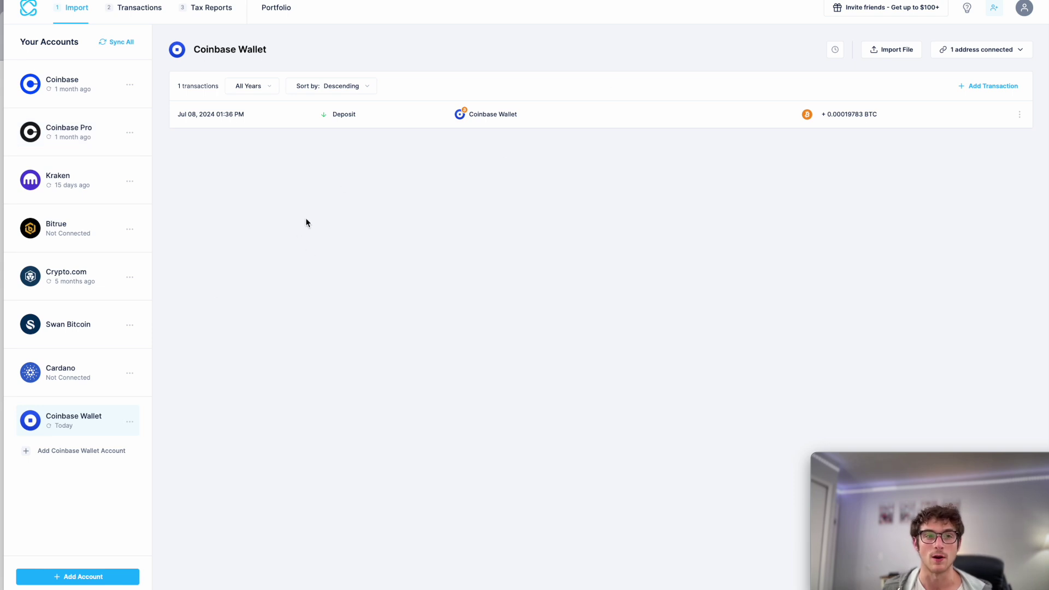
- Load the Transactions page listing all 3,519 transactions
{"action": "left_click", "coordinate": [140, 9]}
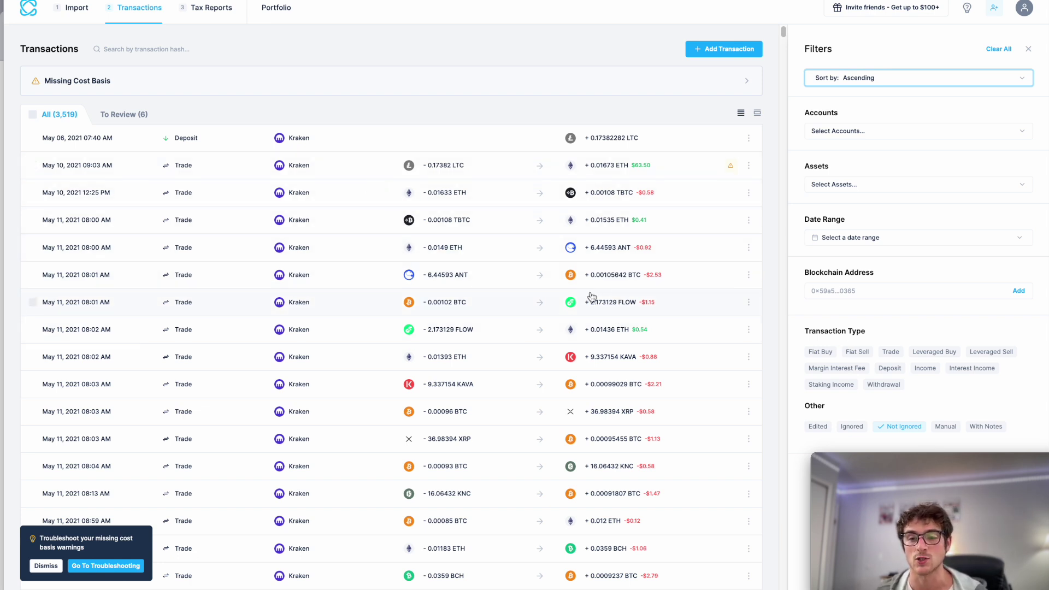
{"action": "left_click", "coordinate": [226, 20]}
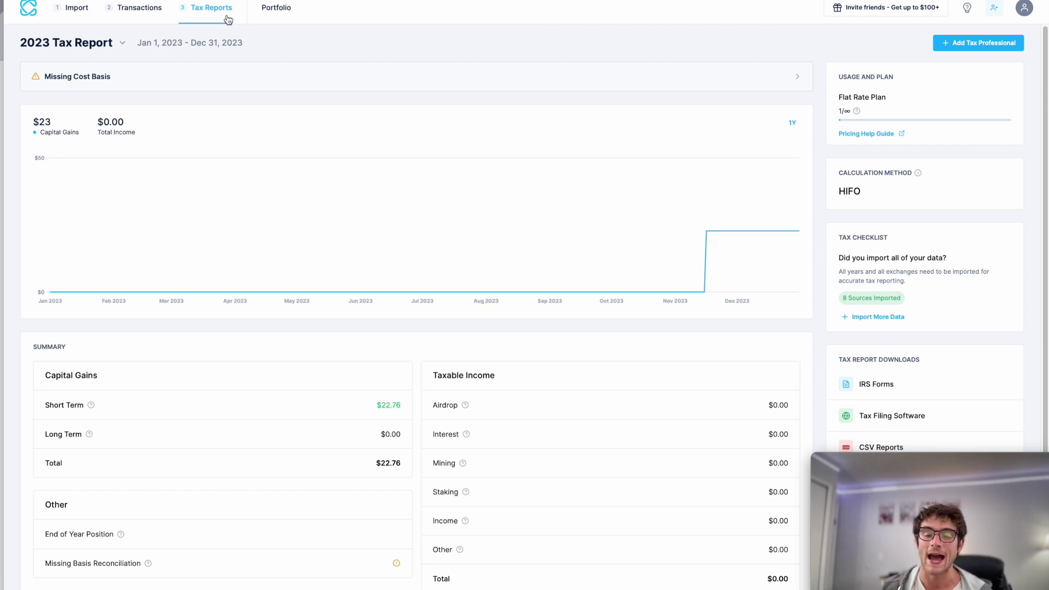
- Review the 2023 tax summary ($22.76 short-term gains) and its IRS form and tax-software downloads
{"action": "scroll", "coordinate": [424, 391], "scroll_direction": "down", "scroll_amount": 1}
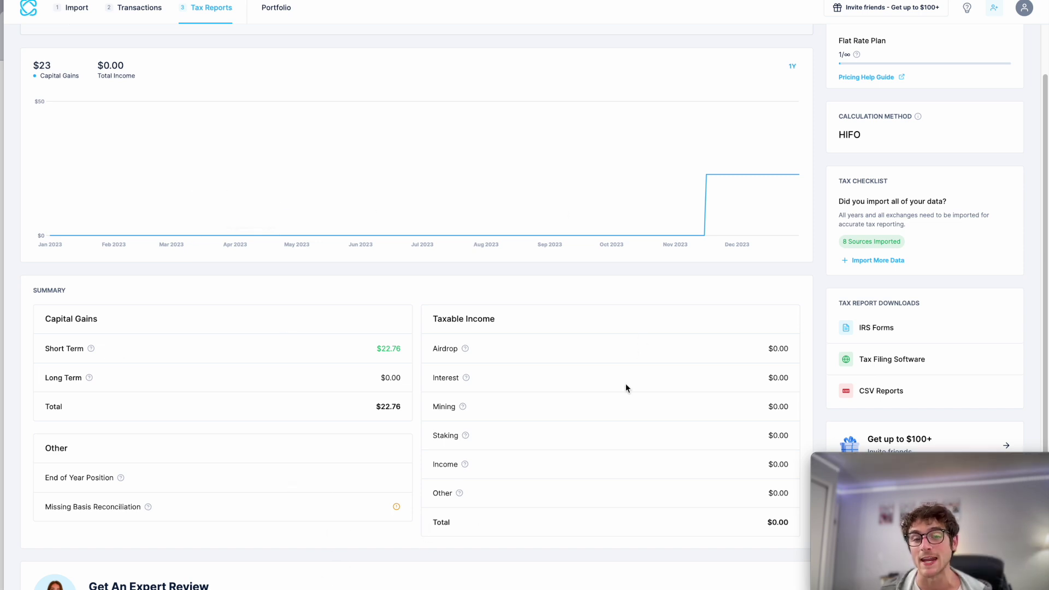
{"action": "scroll", "coordinate": [612, 436], "scroll_direction": "up", "scroll_amount": 1}
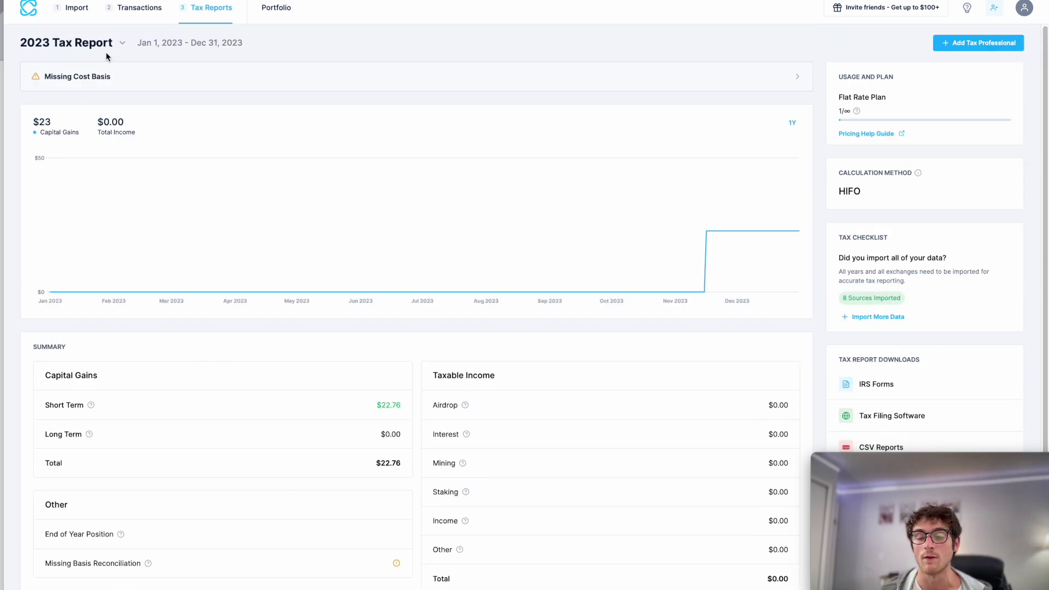
{"action": "scroll", "coordinate": [495, 488], "scroll_direction": "down", "scroll_amount": 2}
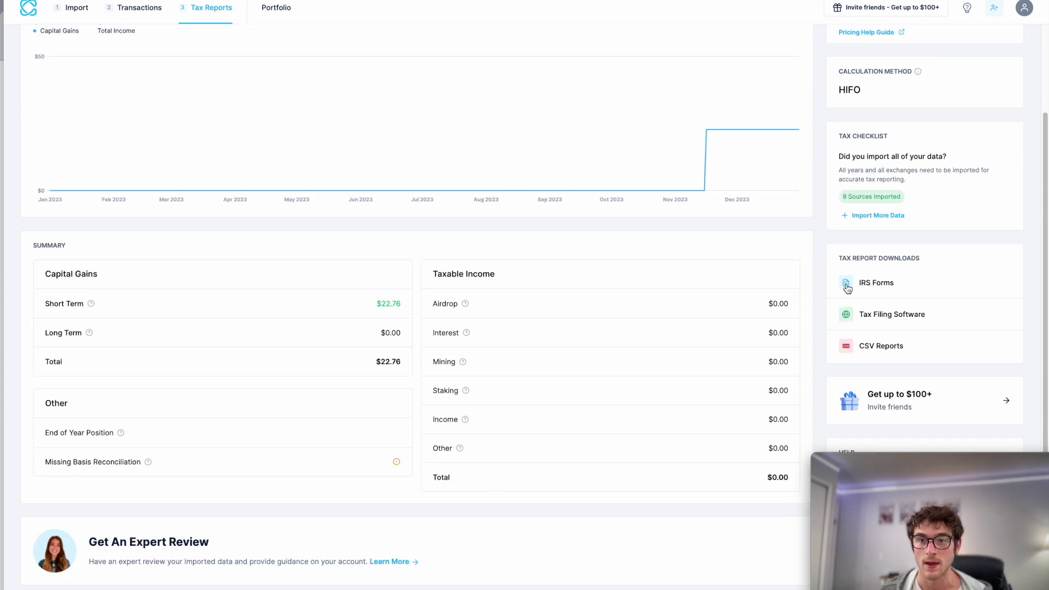
{"action": "left_click", "coordinate": [882, 291]}
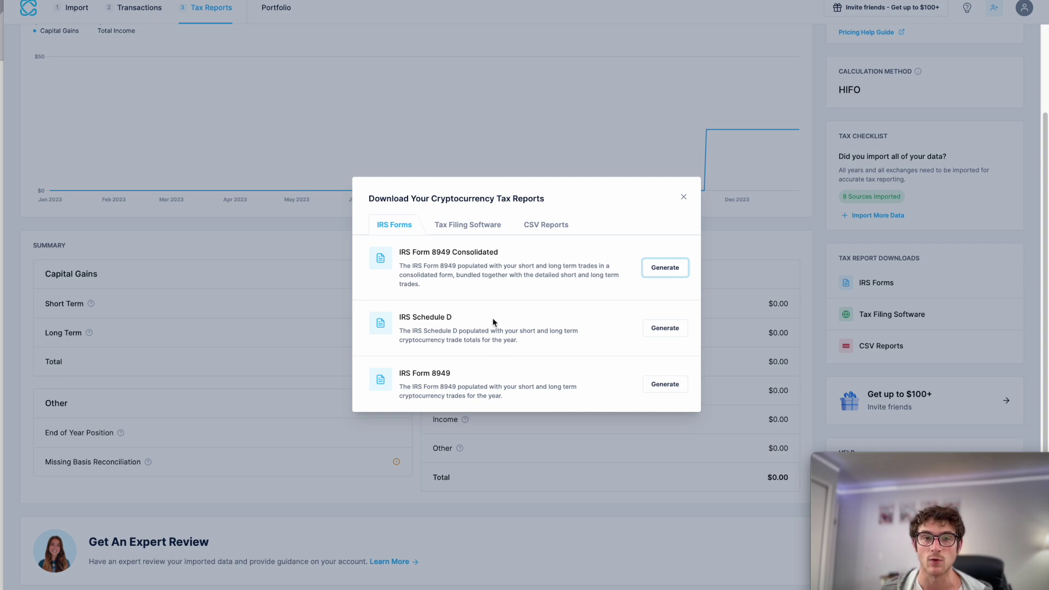
{"action": "left_click", "coordinate": [463, 228]}
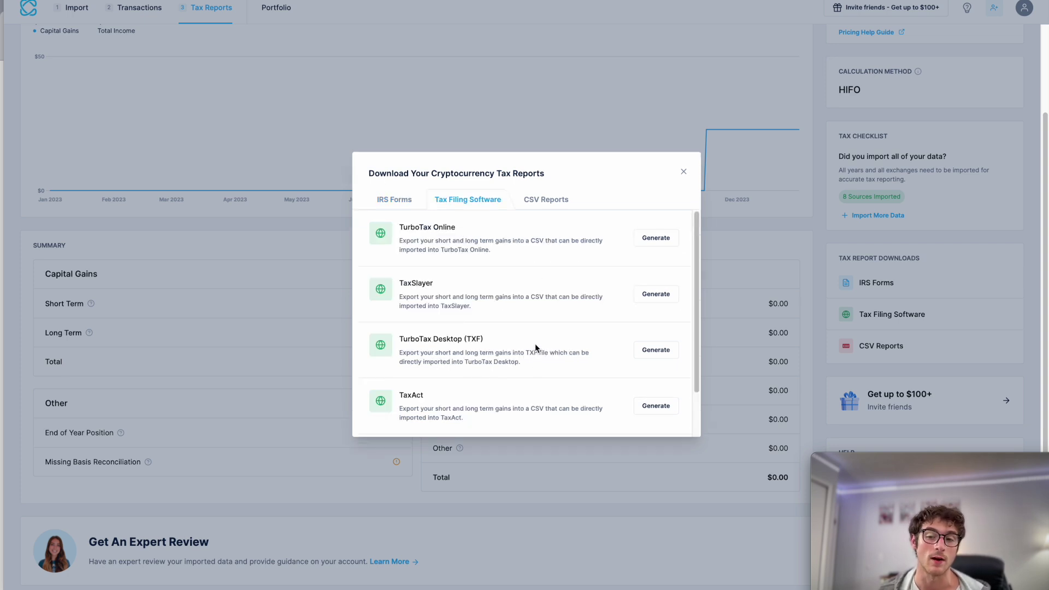
{"action": "left_click", "coordinate": [774, 209]}
{"action": "scroll", "coordinate": [375, 330], "scroll_direction": "up", "scroll_amount": 3}
- Browse the Portfolio's $32 market value, $573 cost basis and per-asset holdings
{"action": "left_click", "coordinate": [276, 7]}
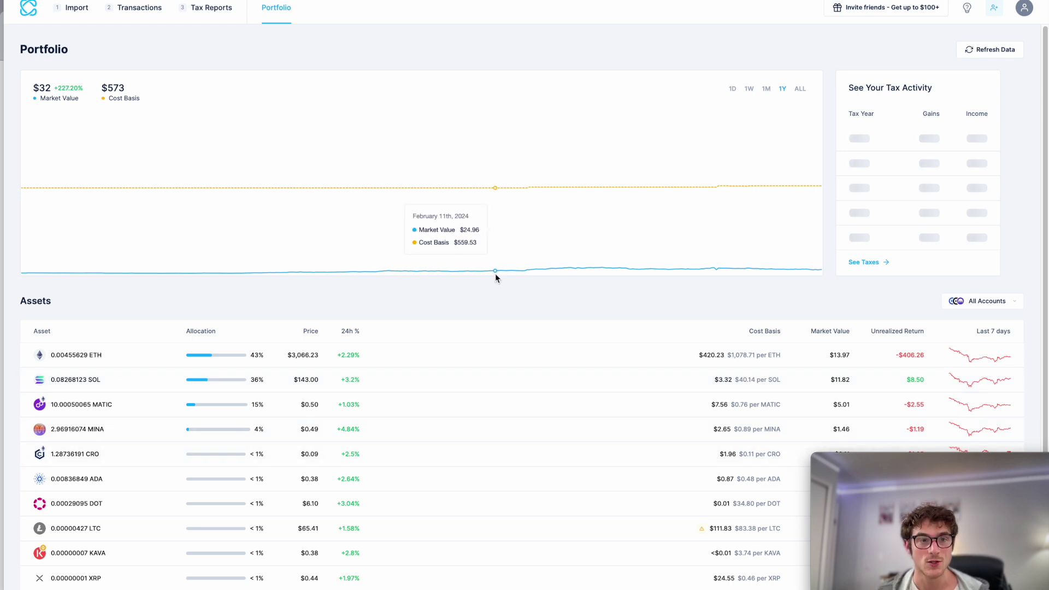
{"action": "scroll", "coordinate": [495, 278], "scroll_direction": "down", "scroll_amount": 1}
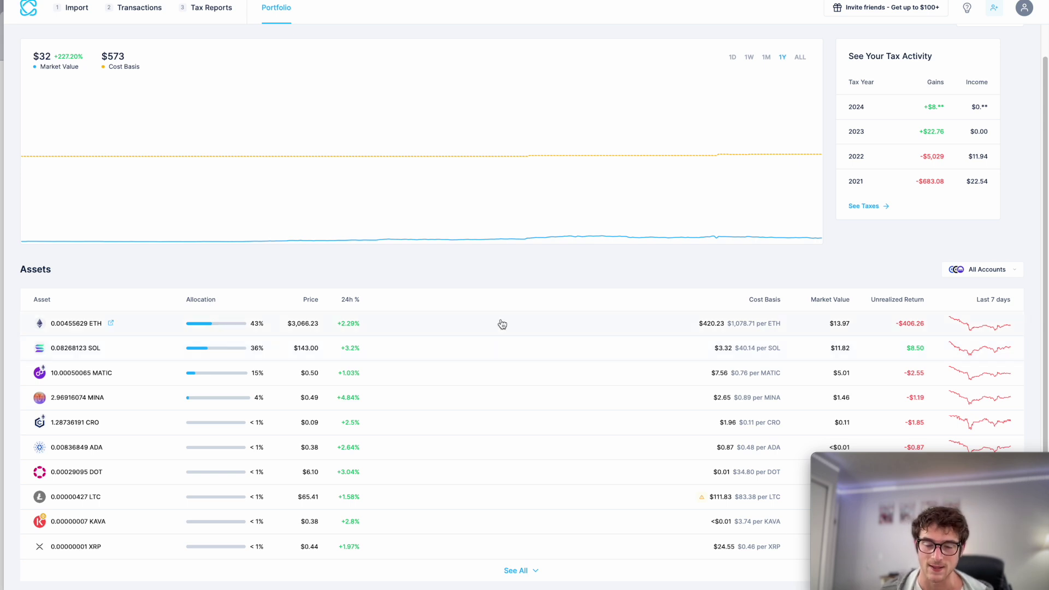
{"action": "scroll", "coordinate": [382, 393], "scroll_direction": "up", "scroll_amount": 1}
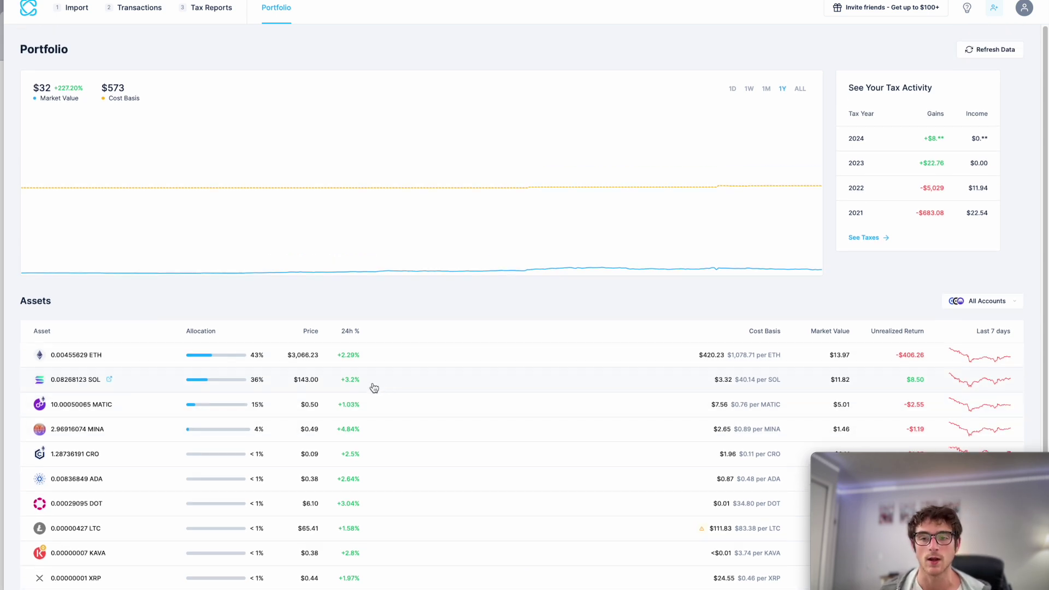